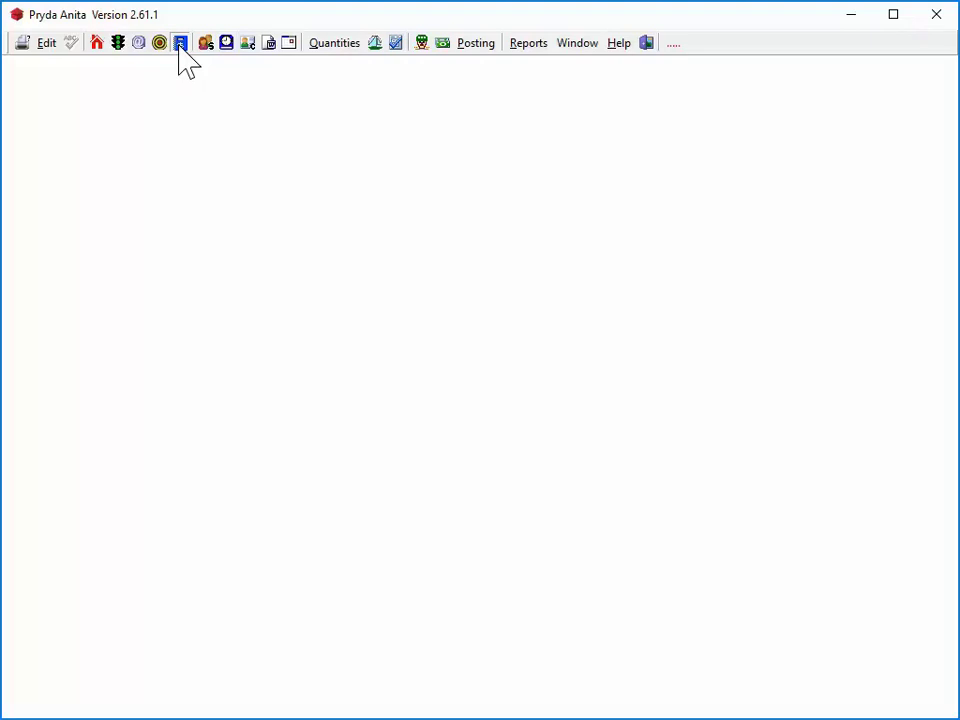
# Step: Open the catalogue, filter it to cost centre 260 and display the prices of item 260-00010
pyautogui.click(180, 42)
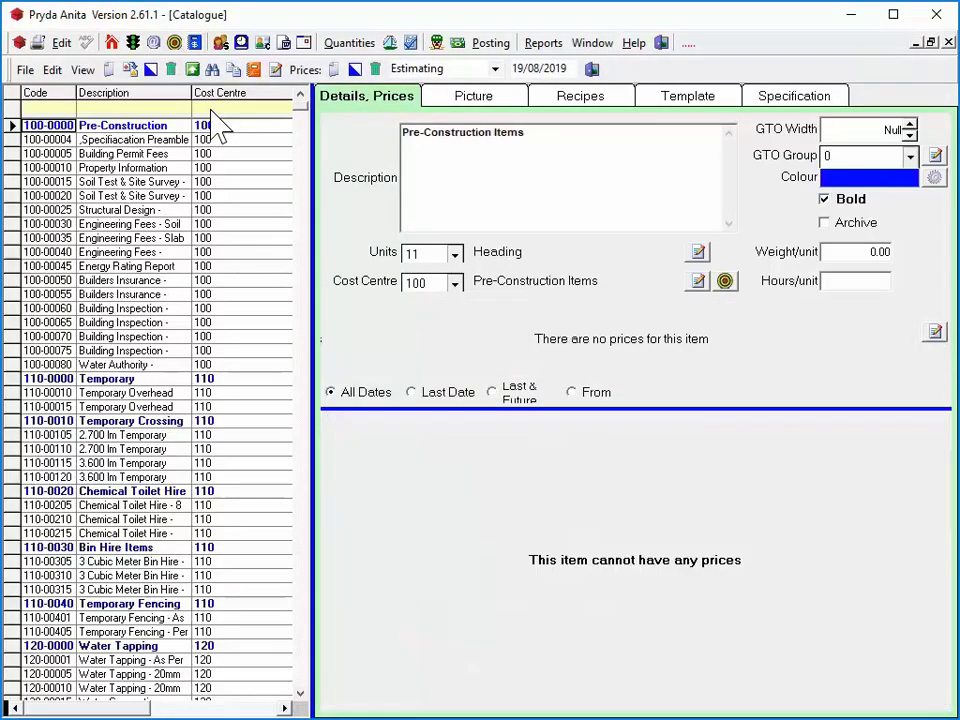
pyautogui.hscroll(1, 220, 125)
pyautogui.write('260')
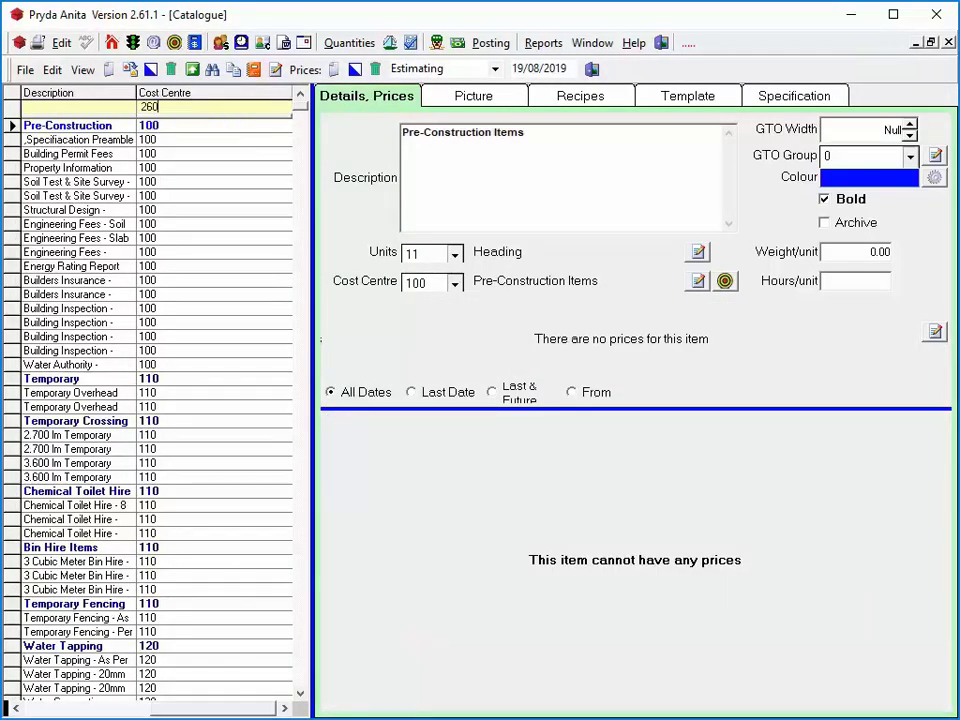
pyautogui.click(37, 708)
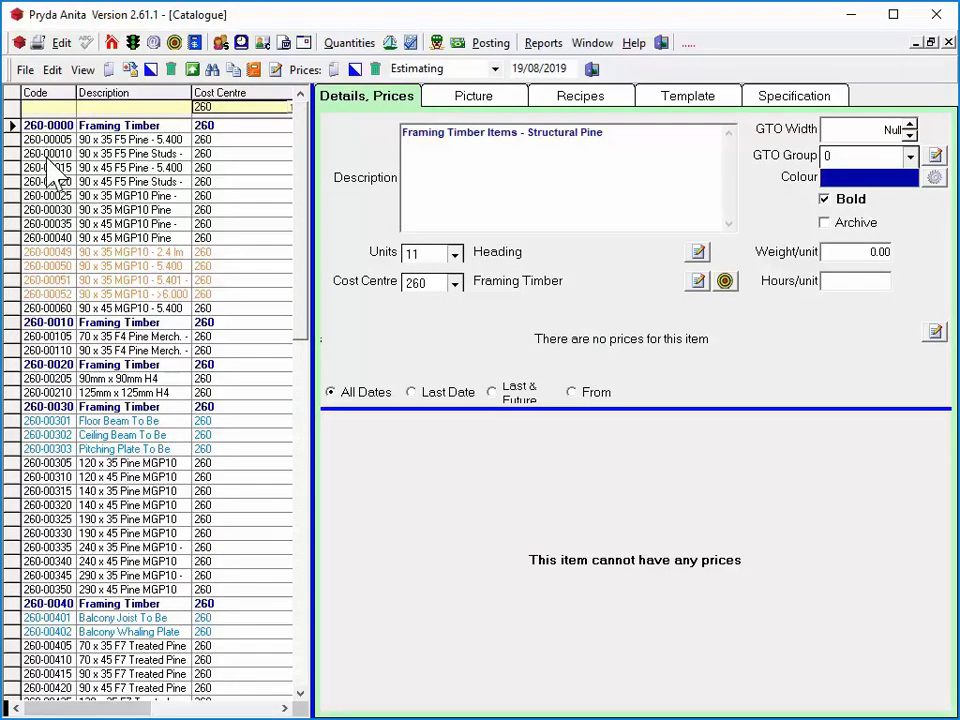
pyautogui.click(46, 155)
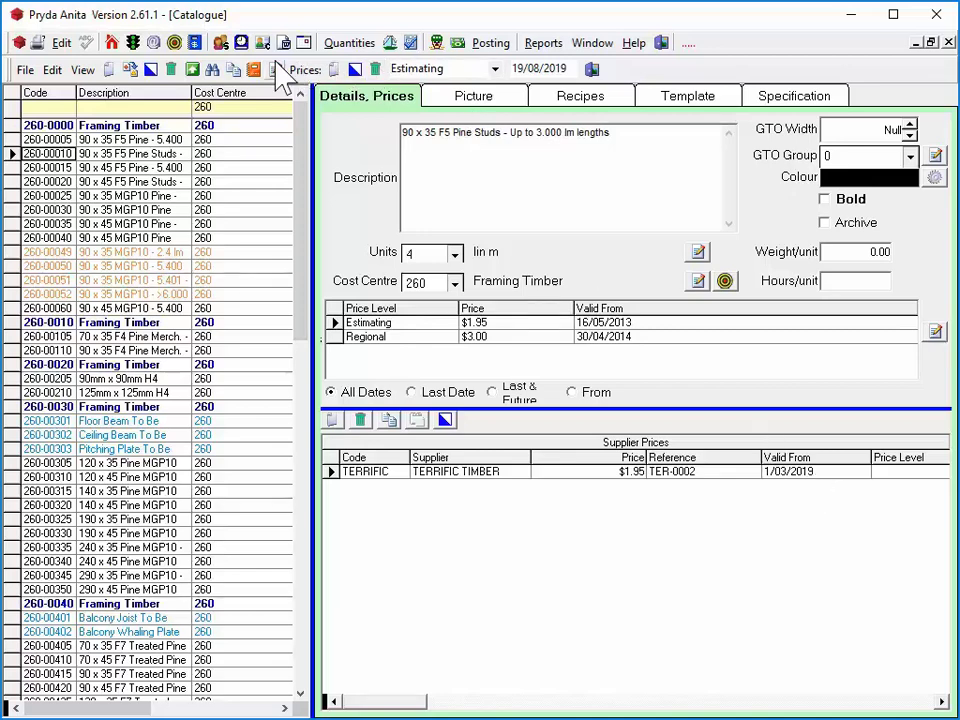
# Step: Start the SPLAT price import from the catalogue and select TERRIFIC as the supplier
pyautogui.click(38, 74)
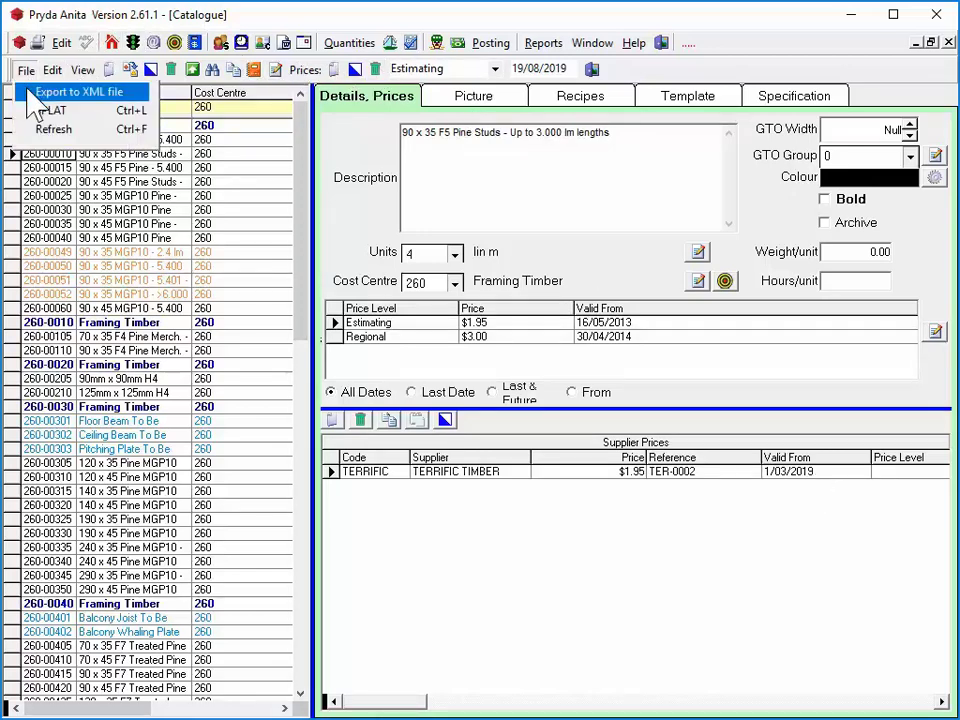
pyautogui.click(31, 110)
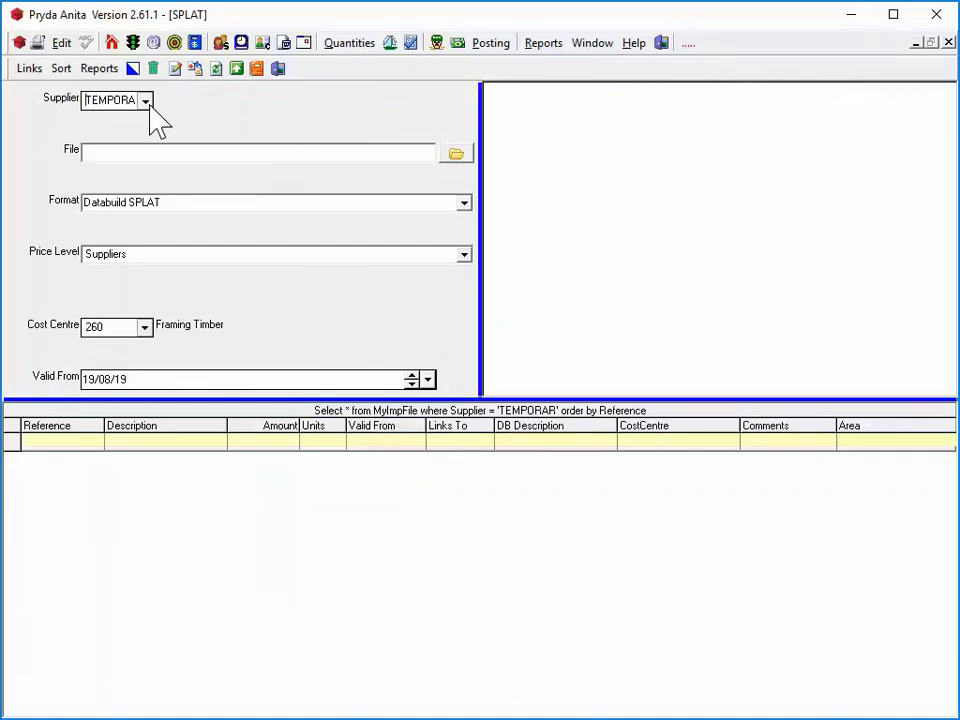
pyautogui.click(145, 102)
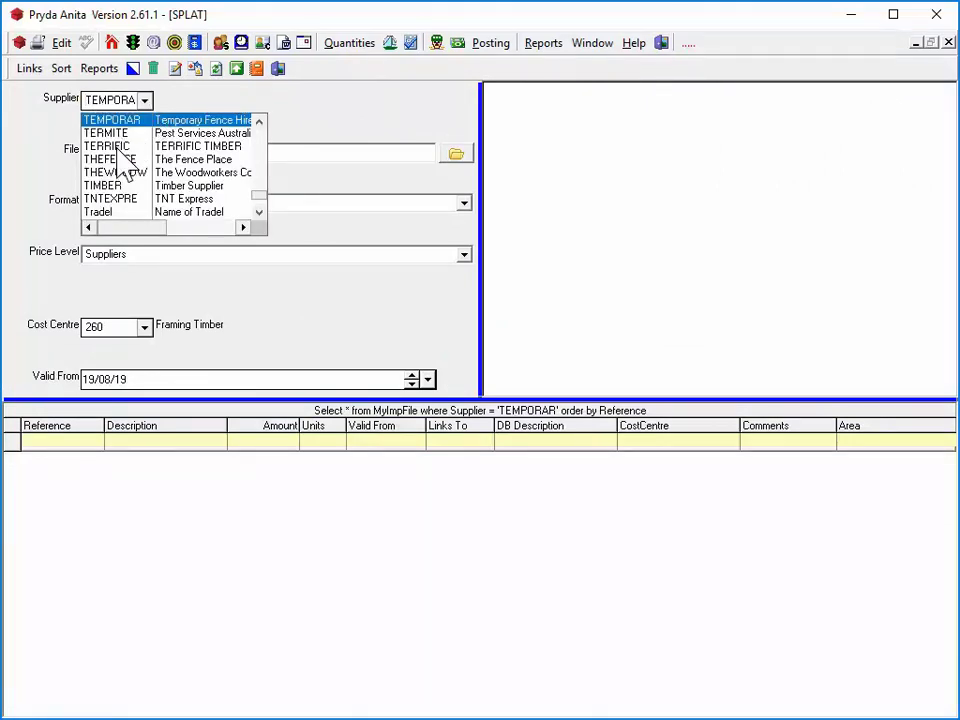
pyautogui.click(112, 146)
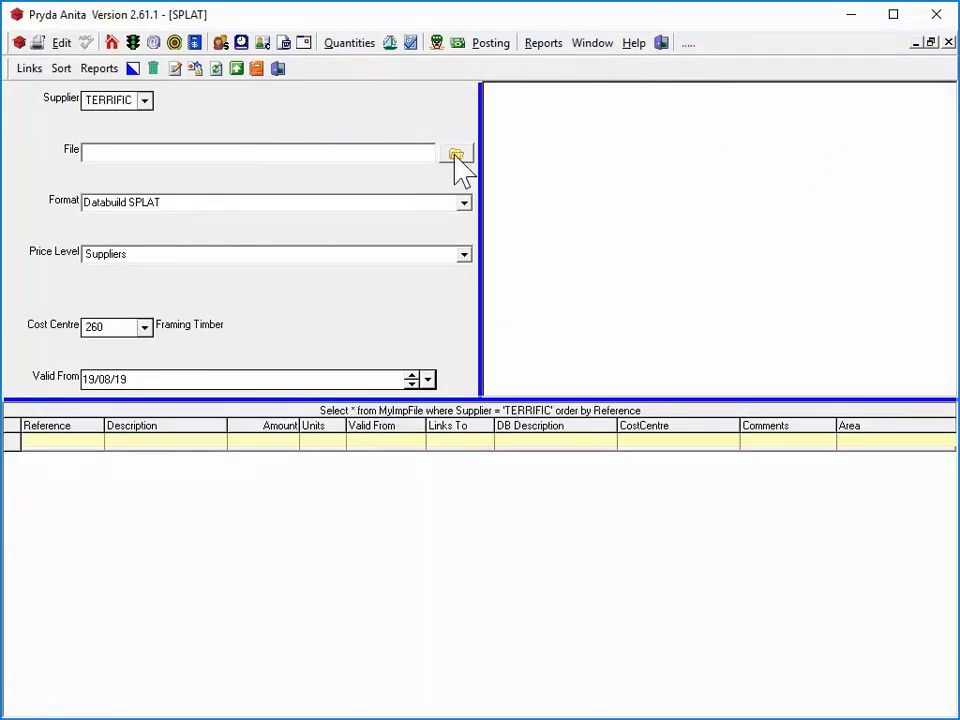
# Step: Load the TerrificTimberPriceList file as the supplier's price file
pyautogui.click(458, 160)
pyautogui.click(368, 266)
pyautogui.press('Return')
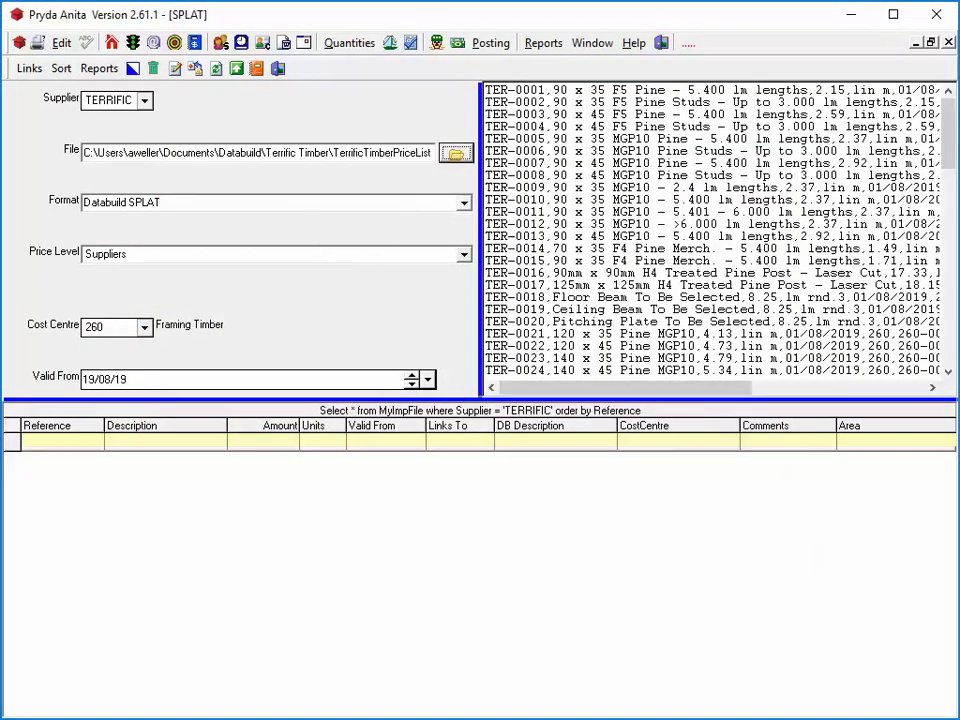
# Step: Set the import format to Separated Values and load the template TerrificTimberTemplate.tpl
pyautogui.click(465, 202)
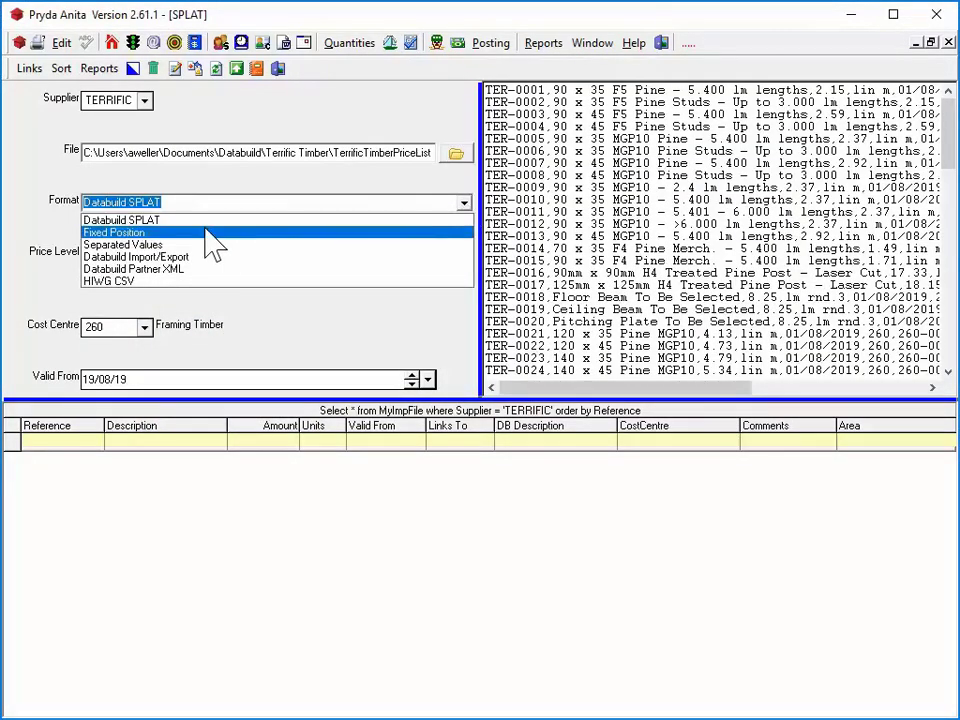
pyautogui.click(154, 248)
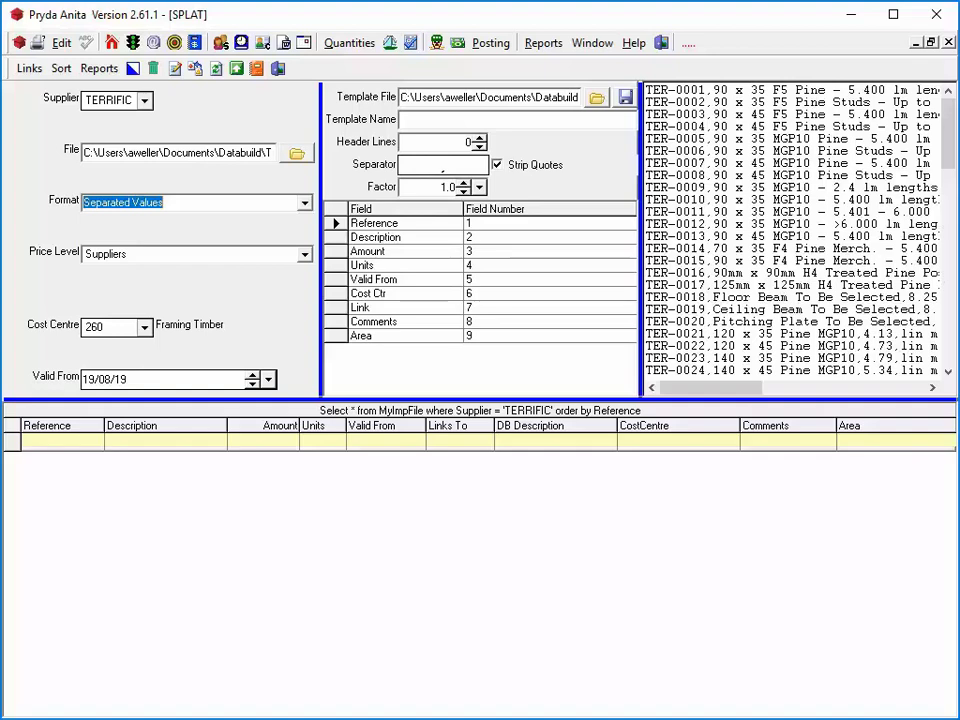
pyautogui.click(595, 97)
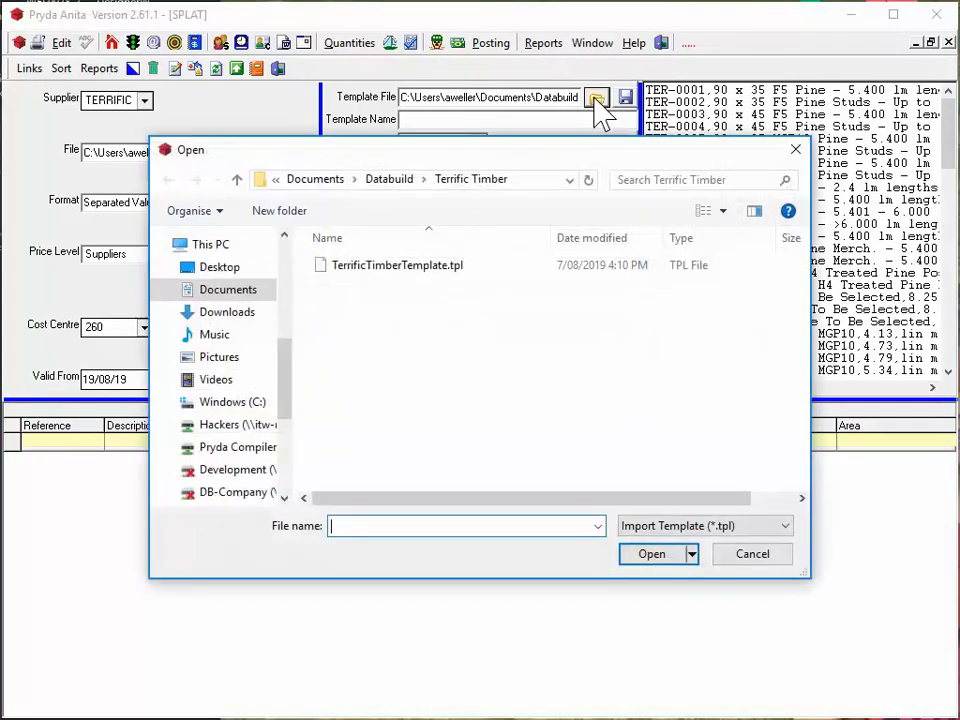
pyautogui.doubleClick(388, 266)
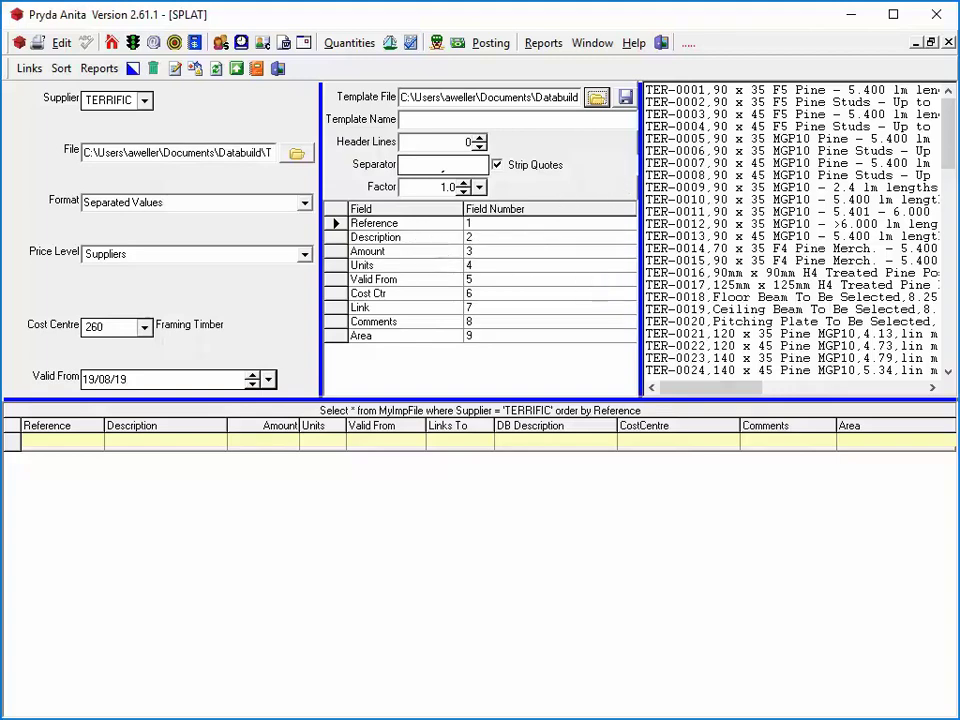
# Step: Check the raw price file's columns, refresh the supplier grid with the SPLAT file's items and look through the imported rows
pyautogui.click(806, 388)
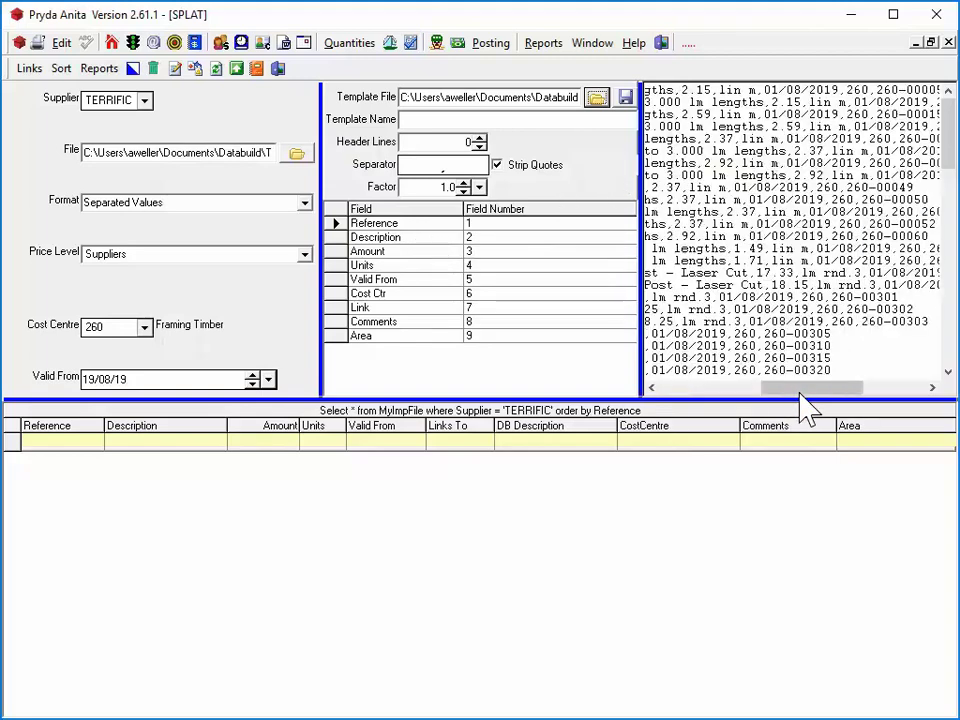
pyautogui.click(895, 389)
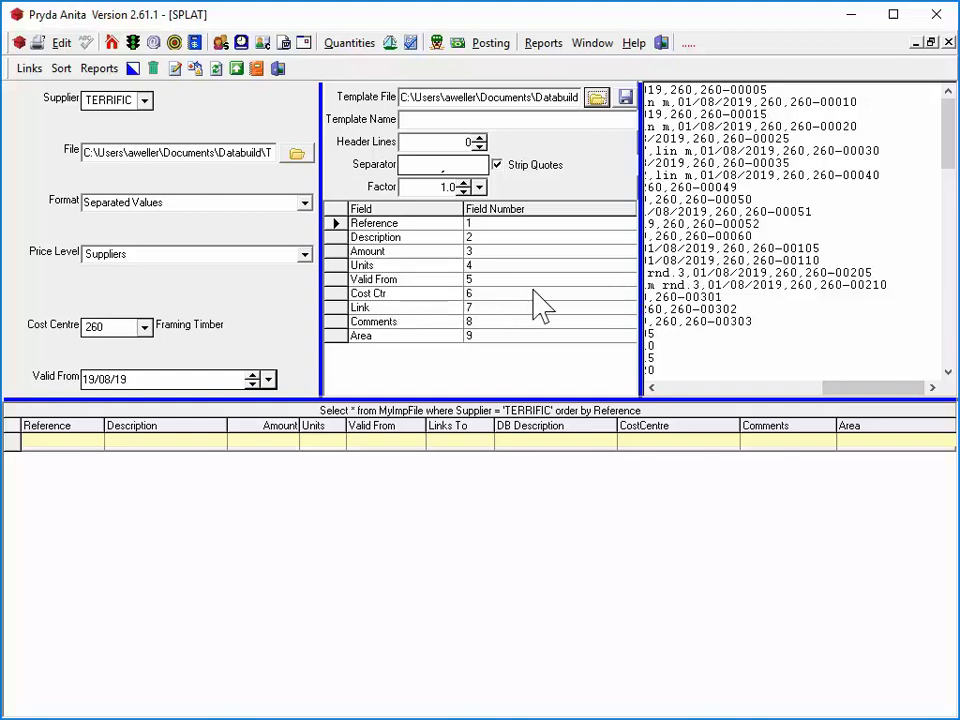
pyautogui.click(682, 389)
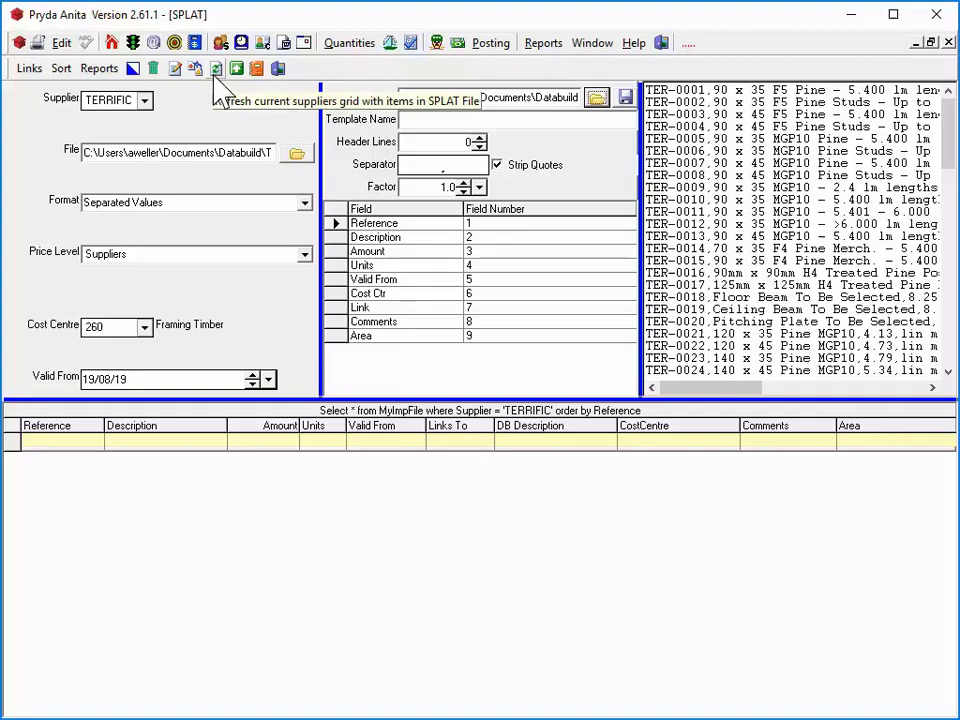
pyautogui.click(215, 69)
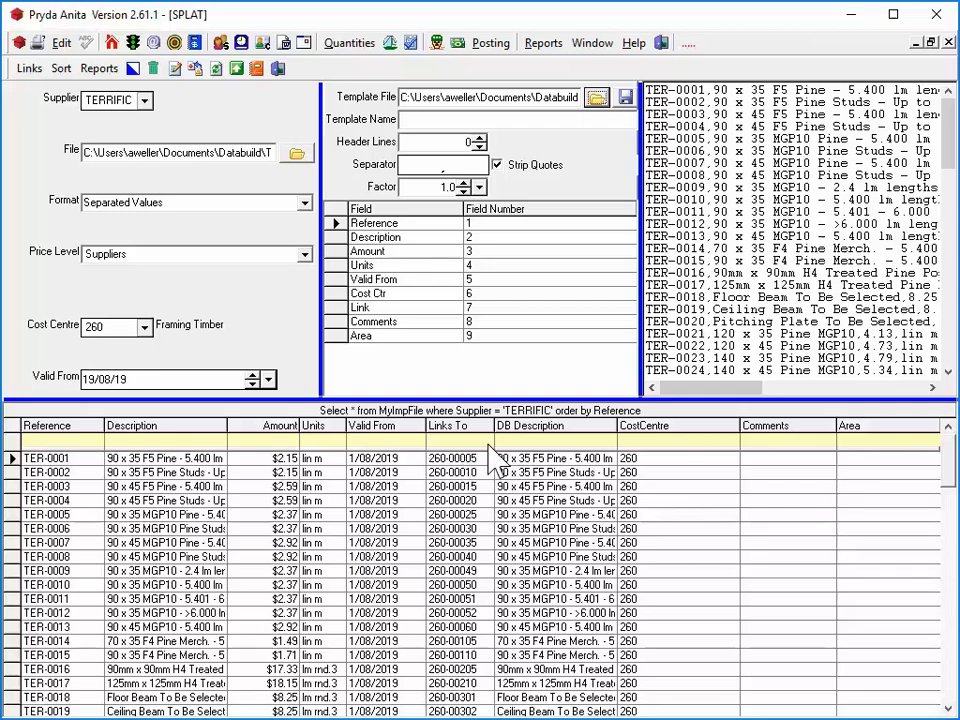
pyautogui.click(948, 615)
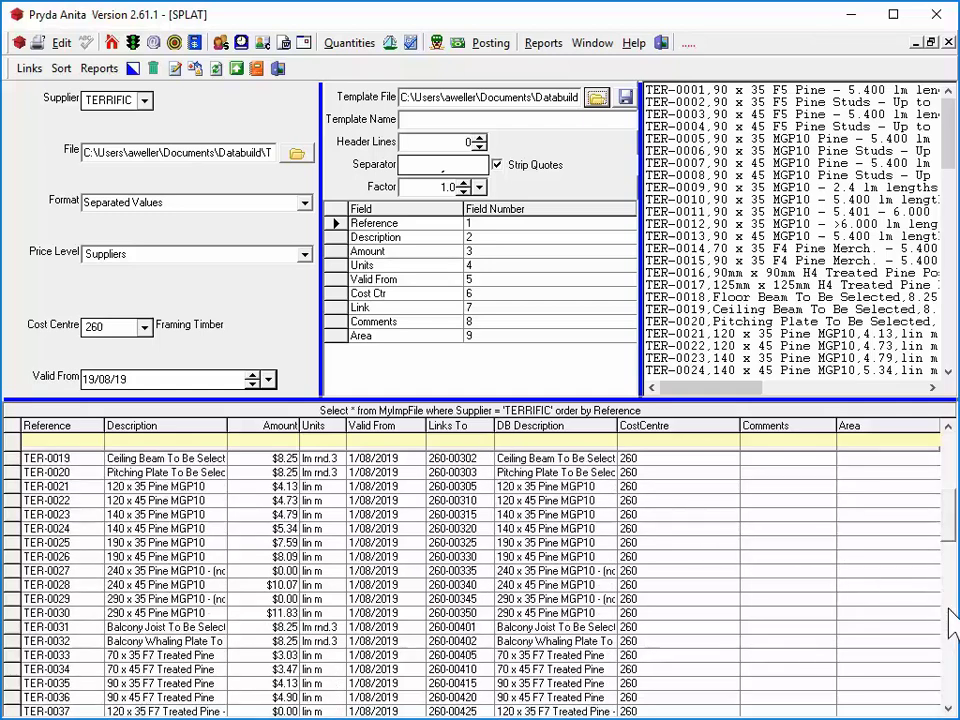
pyautogui.click(950, 630)
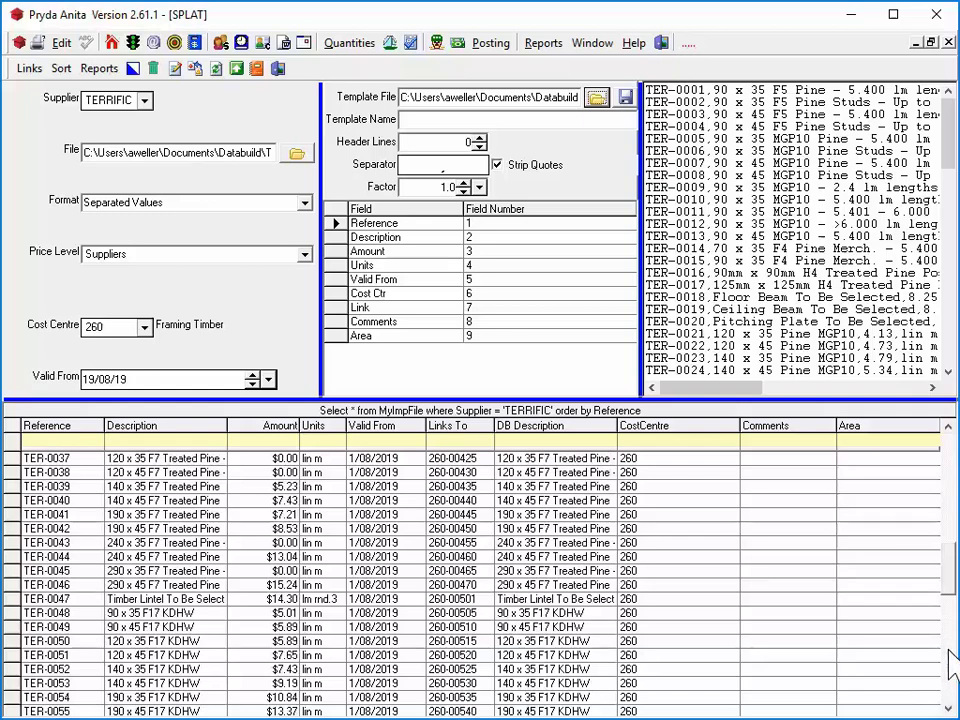
pyautogui.click(953, 675)
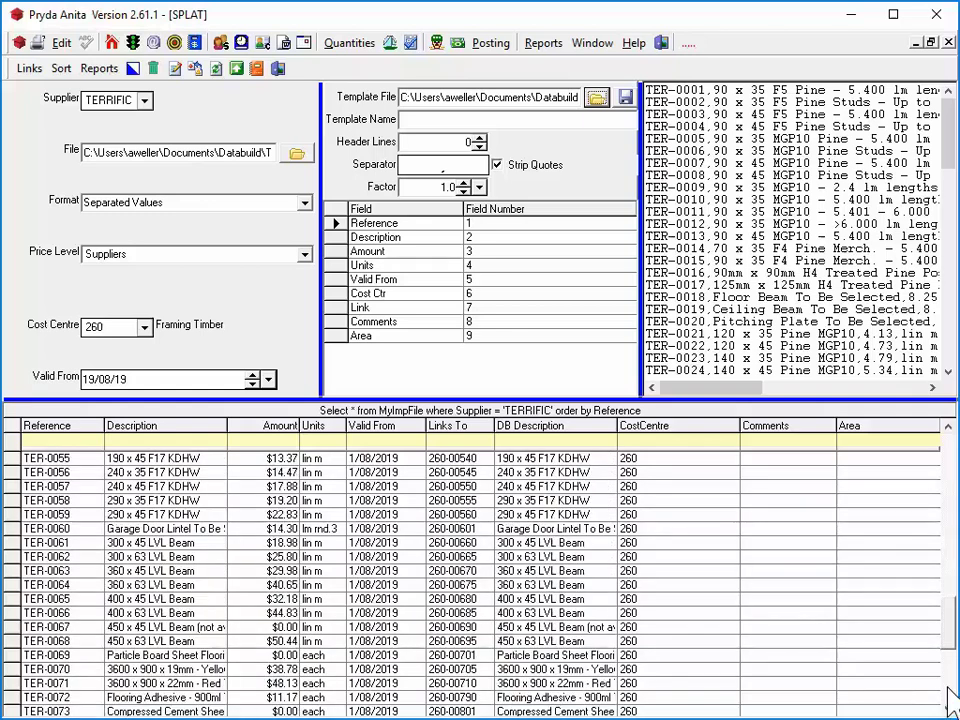
pyautogui.click(952, 690)
pyautogui.moveTo(952, 685); pyautogui.dragTo(952, 470)
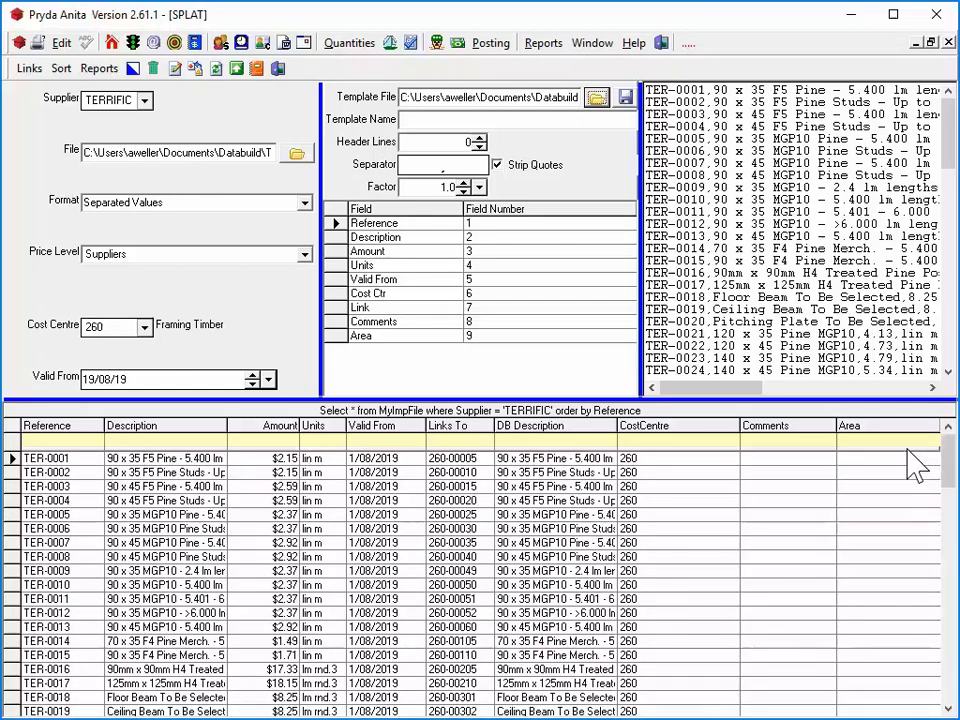
pyautogui.click(46, 486)
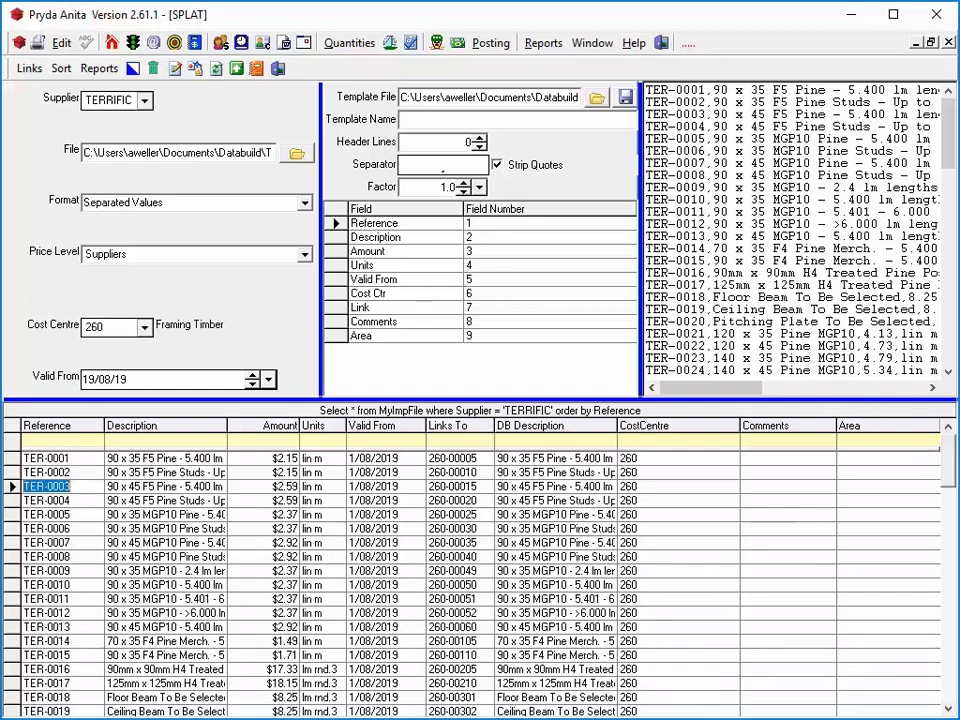
pyautogui.click(30, 72)
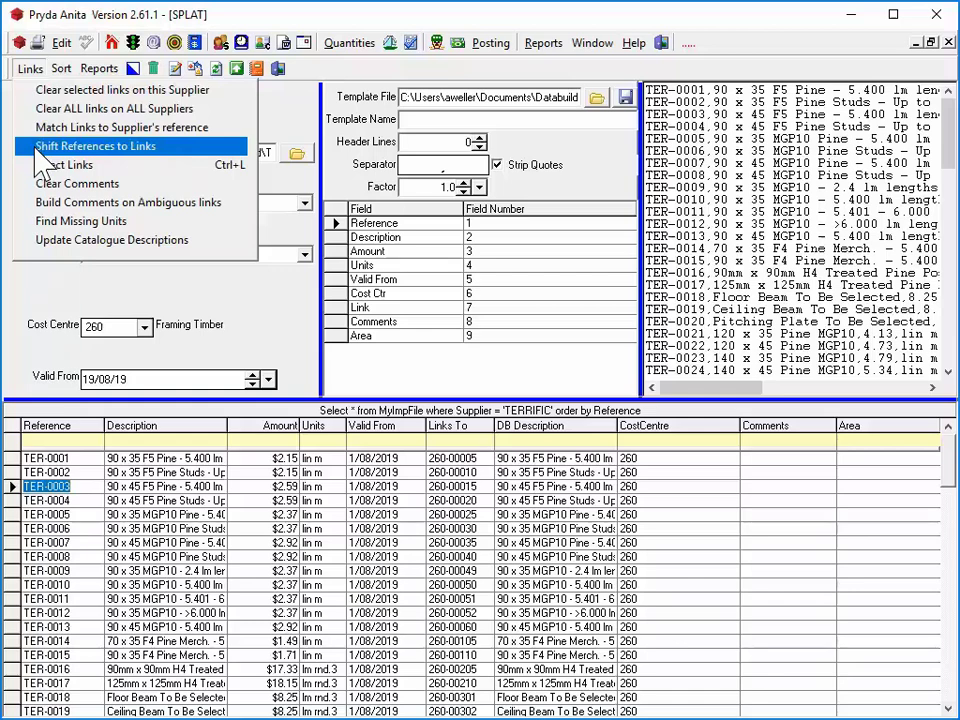
pyautogui.click(187, 36)
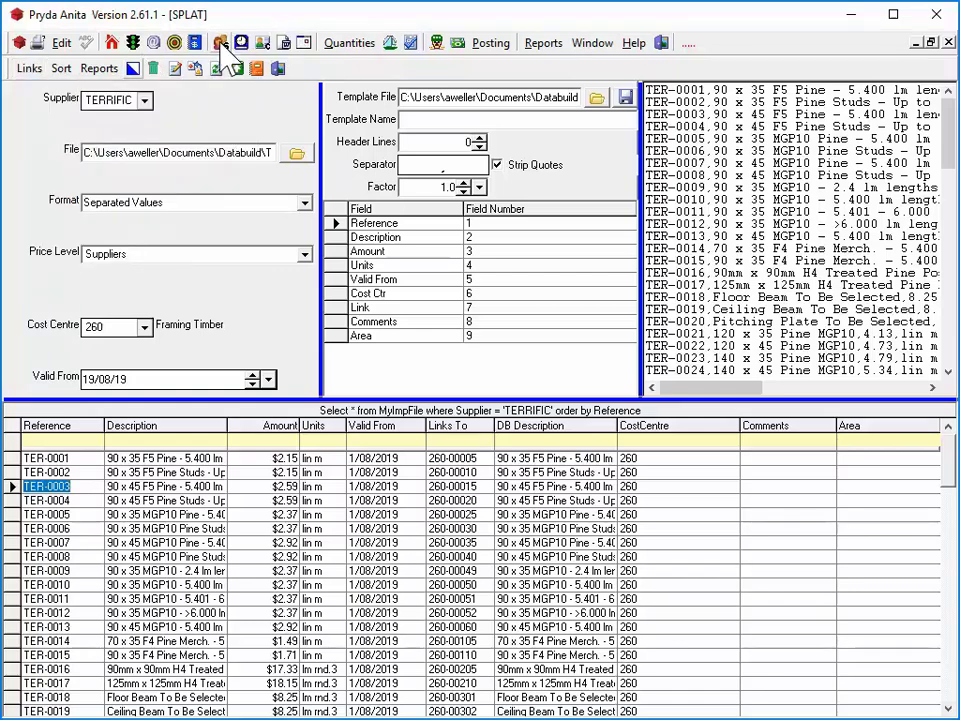
# Step: Set reports to only show changes and generate the Supplier Price Link & Transfer report for TERRIFIC TIMBER
pyautogui.click(100, 70)
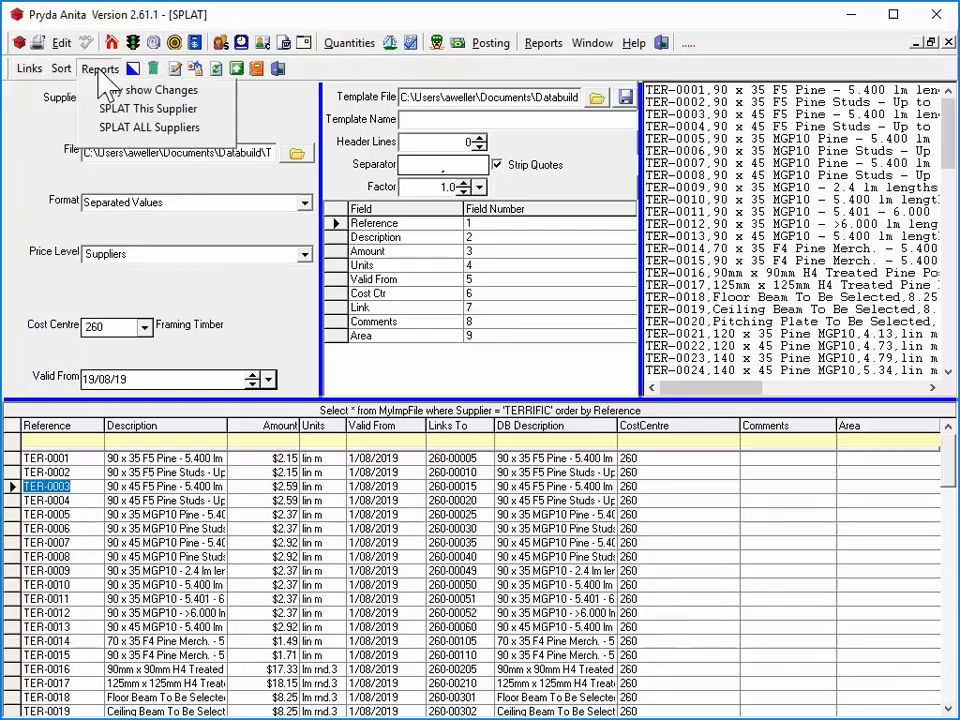
pyautogui.click(100, 68)
pyautogui.click(100, 68)
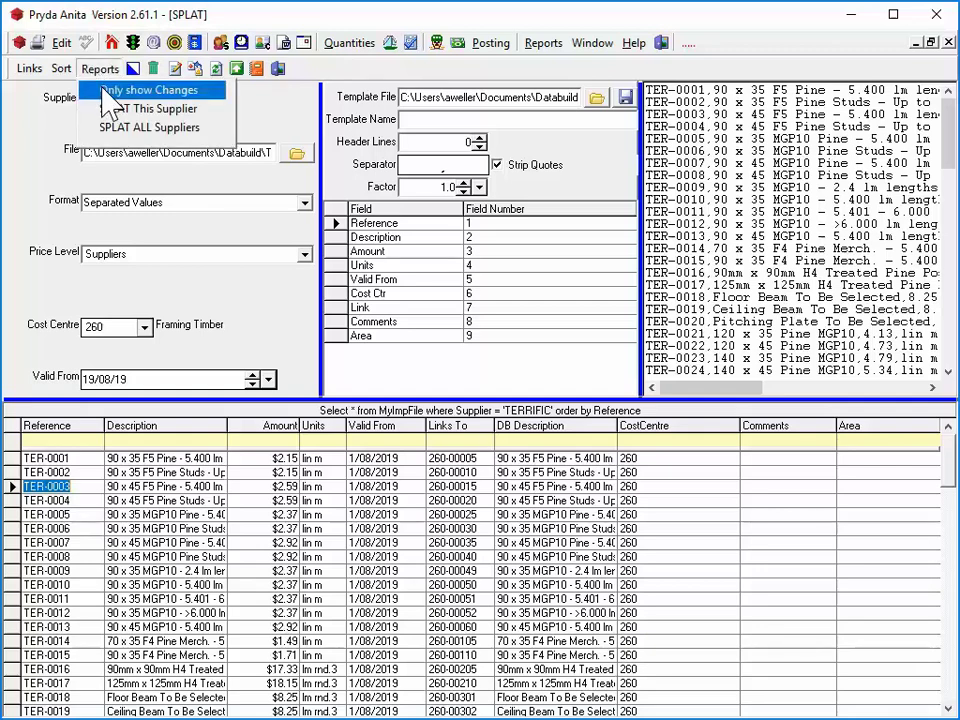
pyautogui.click(102, 92)
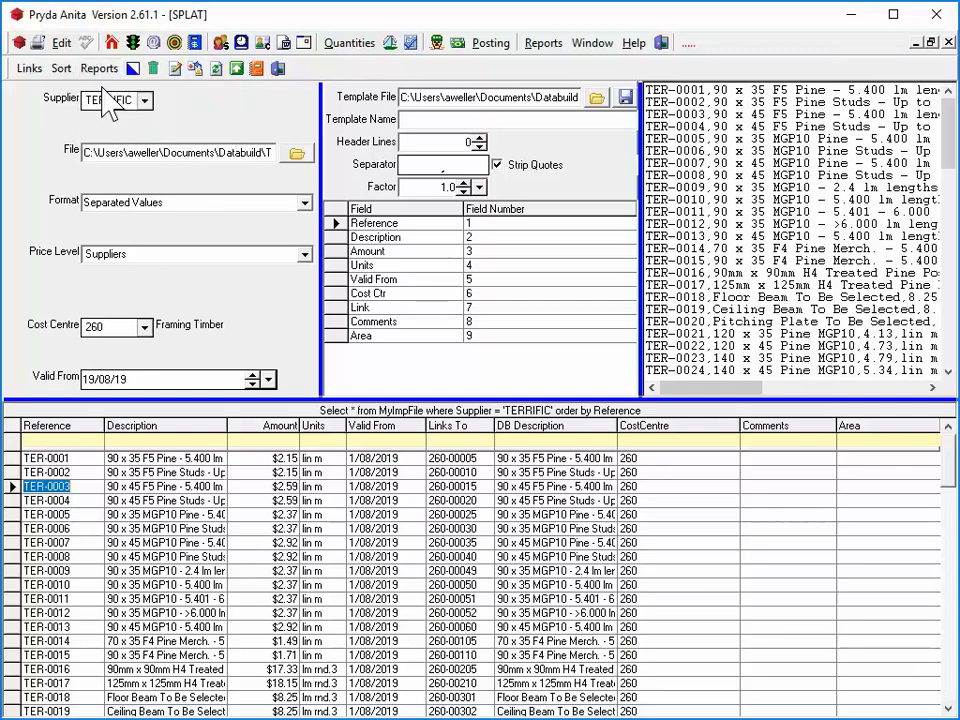
pyautogui.click(257, 70)
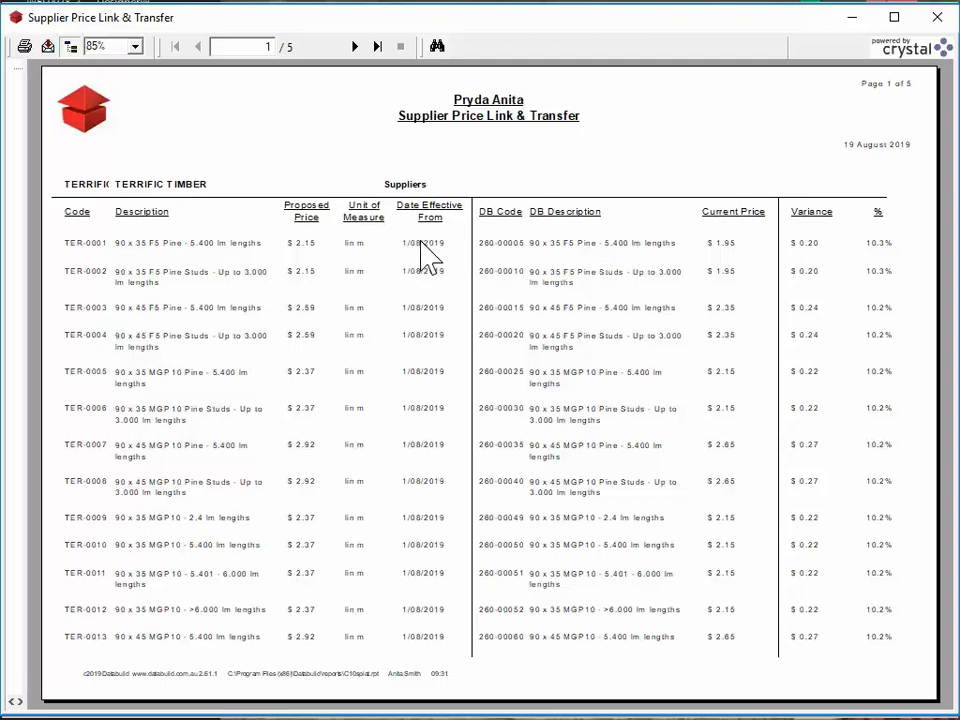
# Step: Review the proposed prices and variances on all pages of the Supplier Price Link & Transfer report and close it
pyautogui.click(355, 47)
pyautogui.click(355, 47)
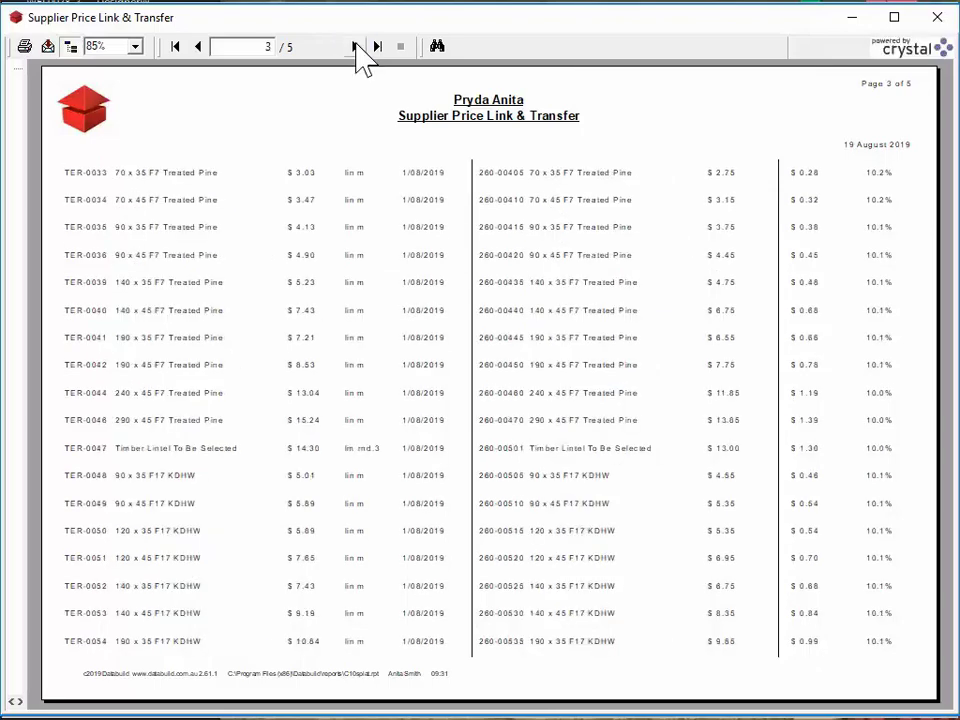
pyautogui.click(355, 47)
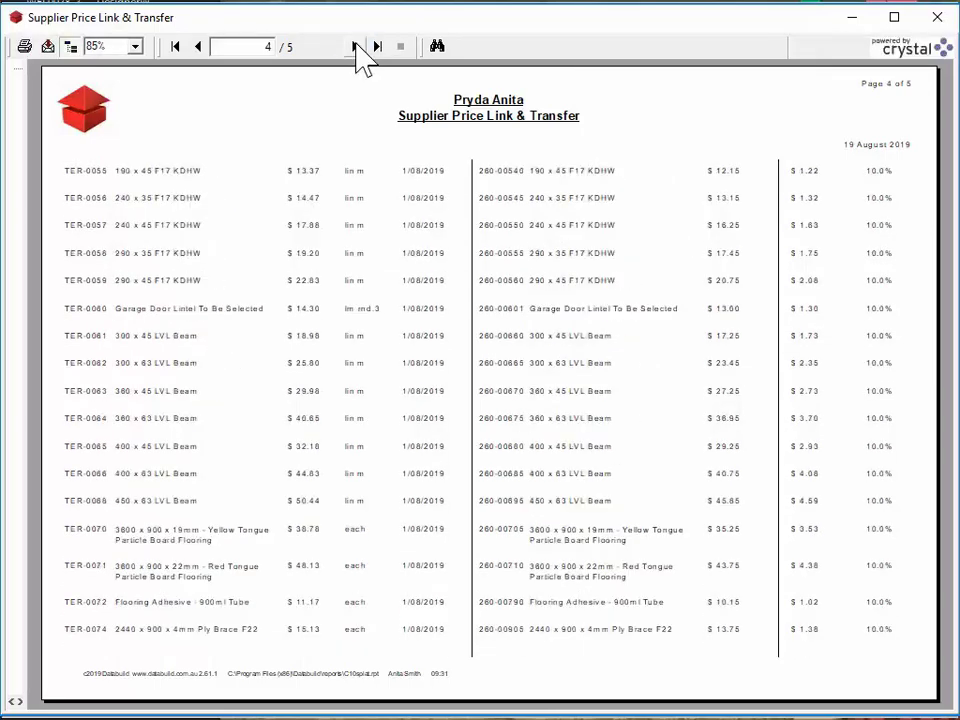
pyautogui.click(355, 47)
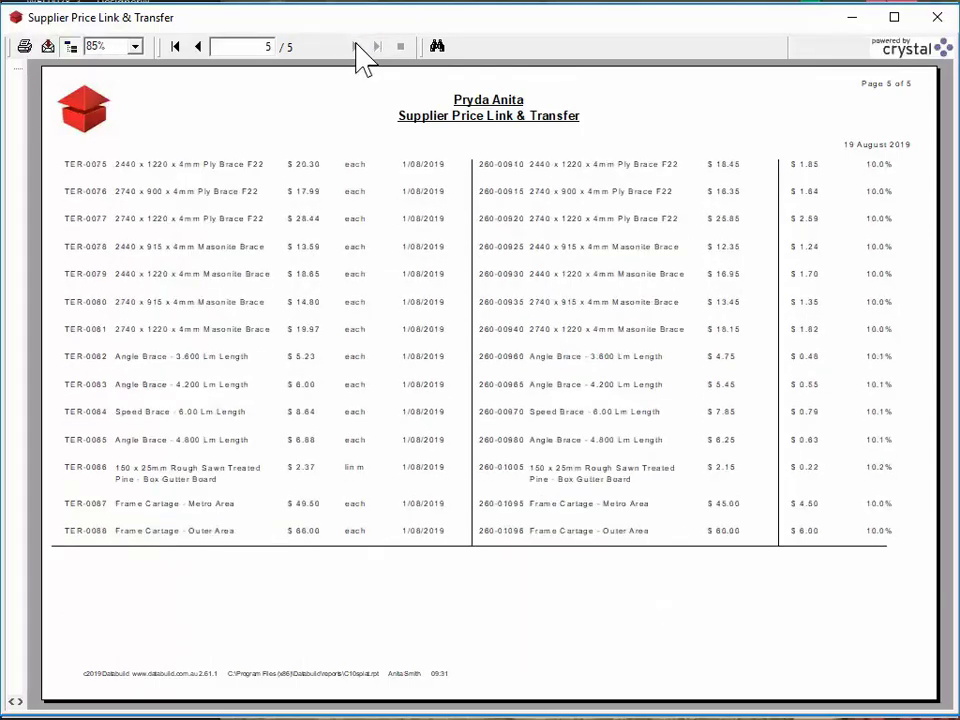
pyautogui.click(937, 18)
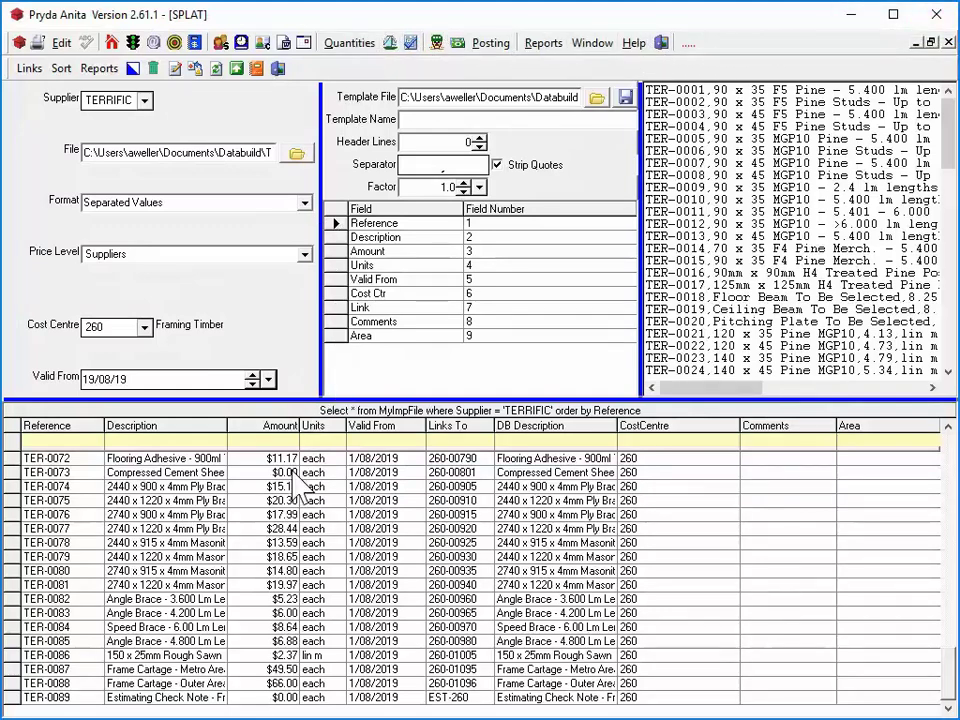
# Step: Select all imported price rows in the grid and update the catalogue with them
pyautogui.click(281, 486)
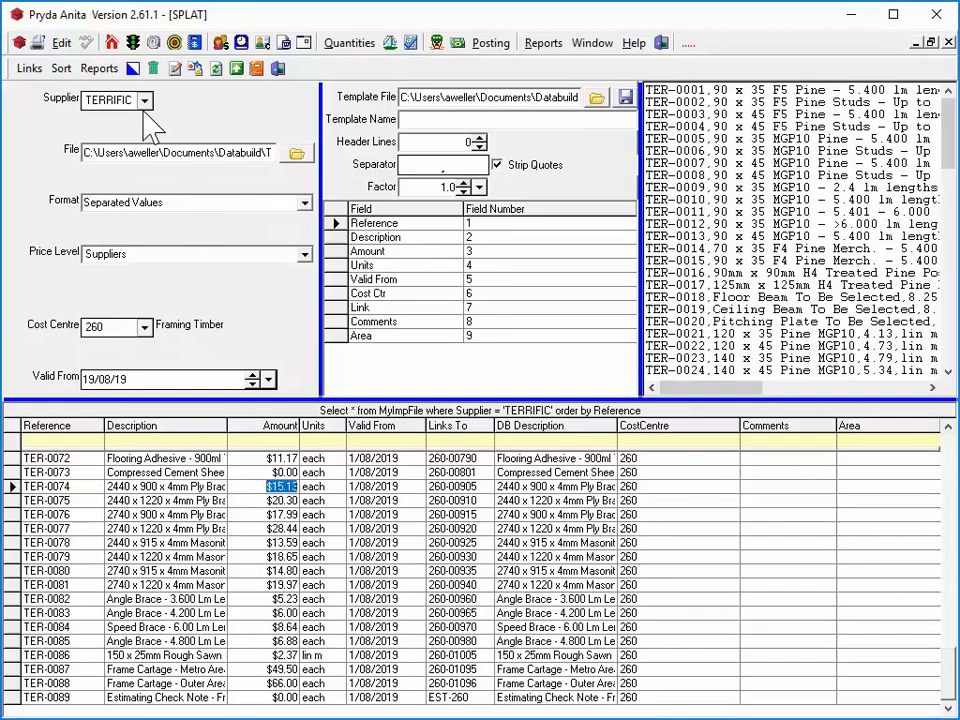
pyautogui.click(132, 69)
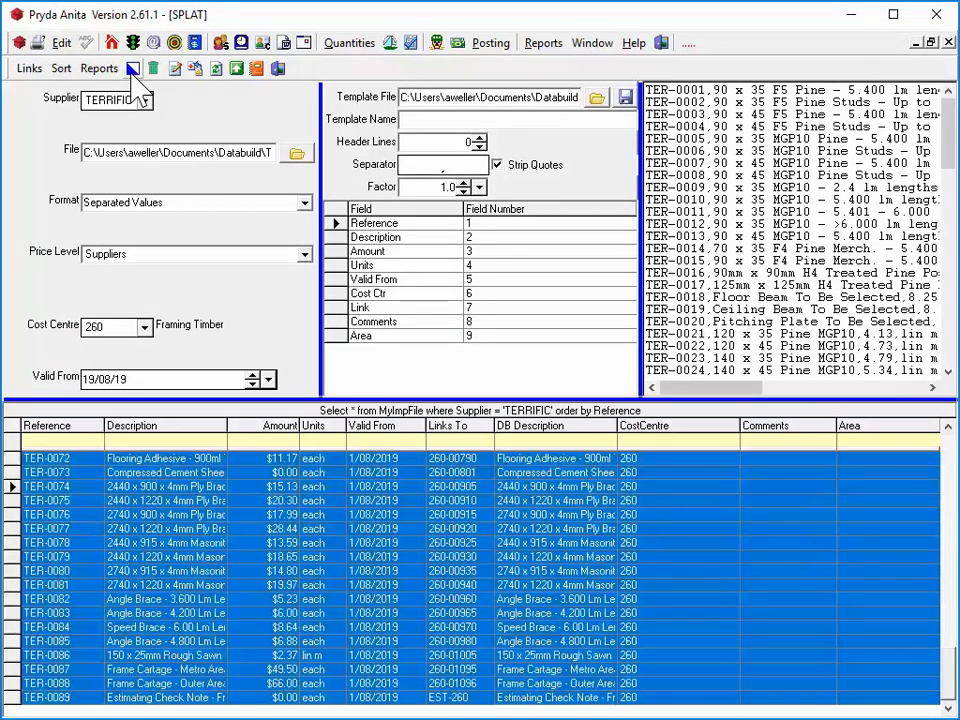
pyautogui.click(236, 72)
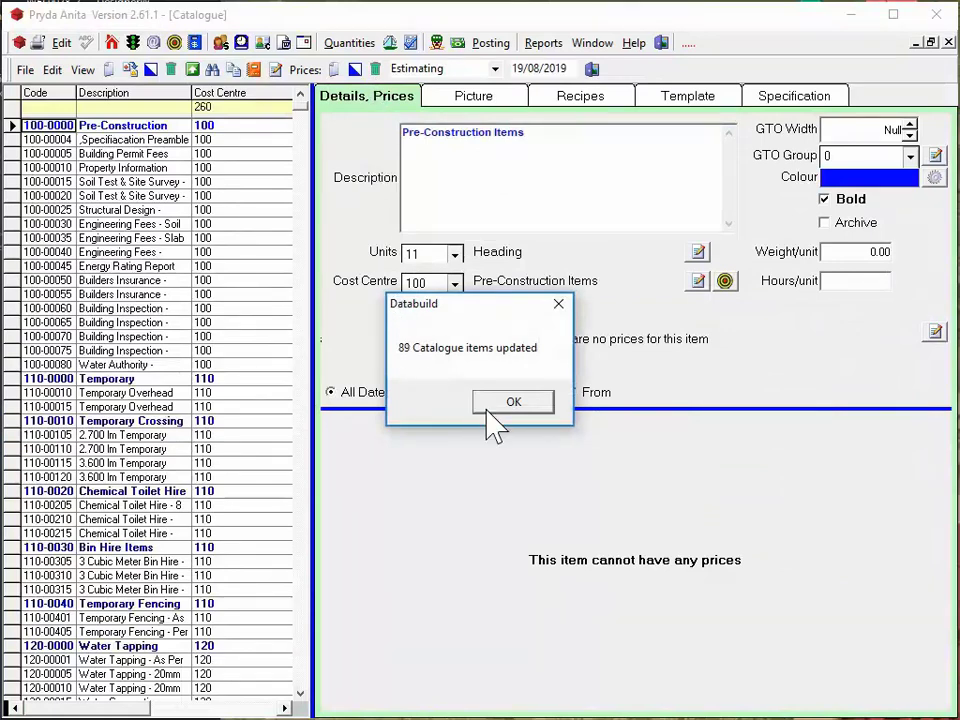
pyautogui.click(518, 405)
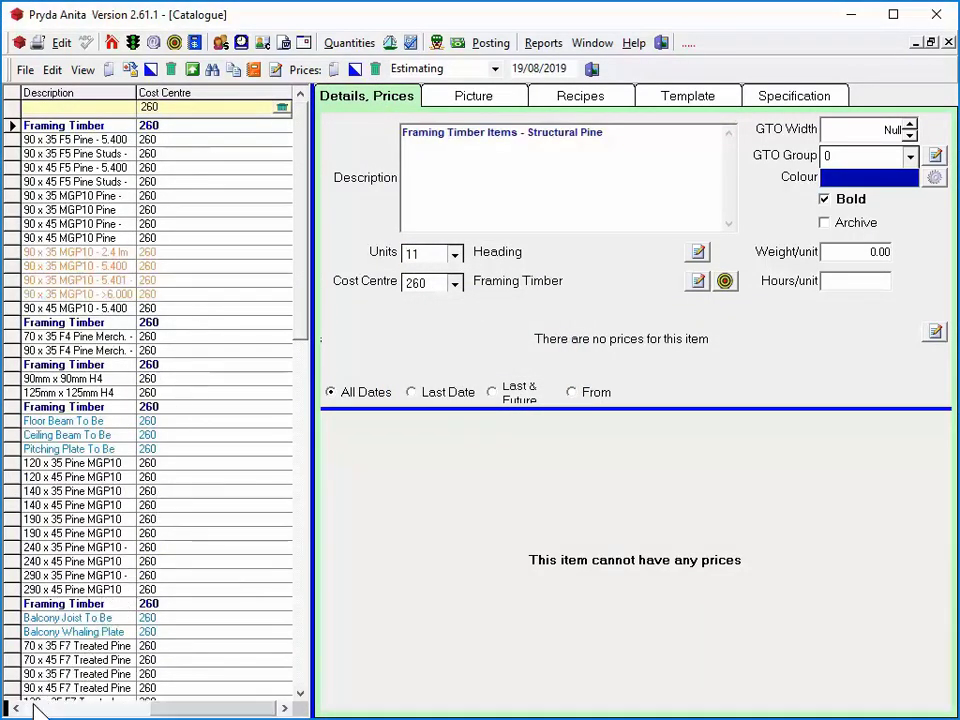
# Step: Examine the supplier prices of item 260-00010 in the filtered catalogue, first for Last Date only and again for All Dates
pyautogui.click(35, 708)
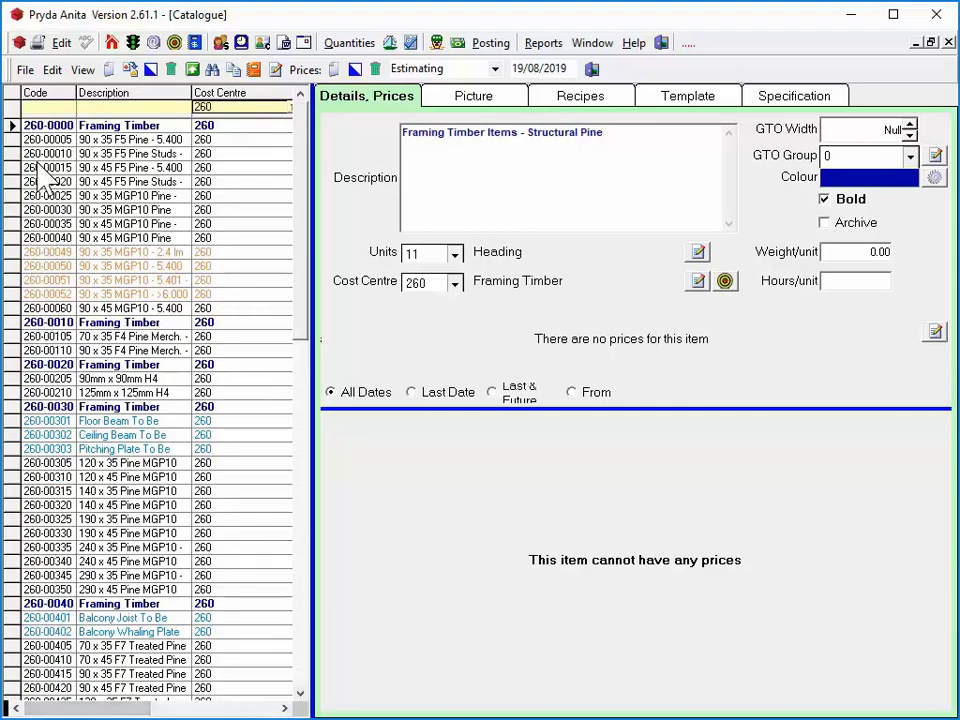
pyautogui.click(40, 153)
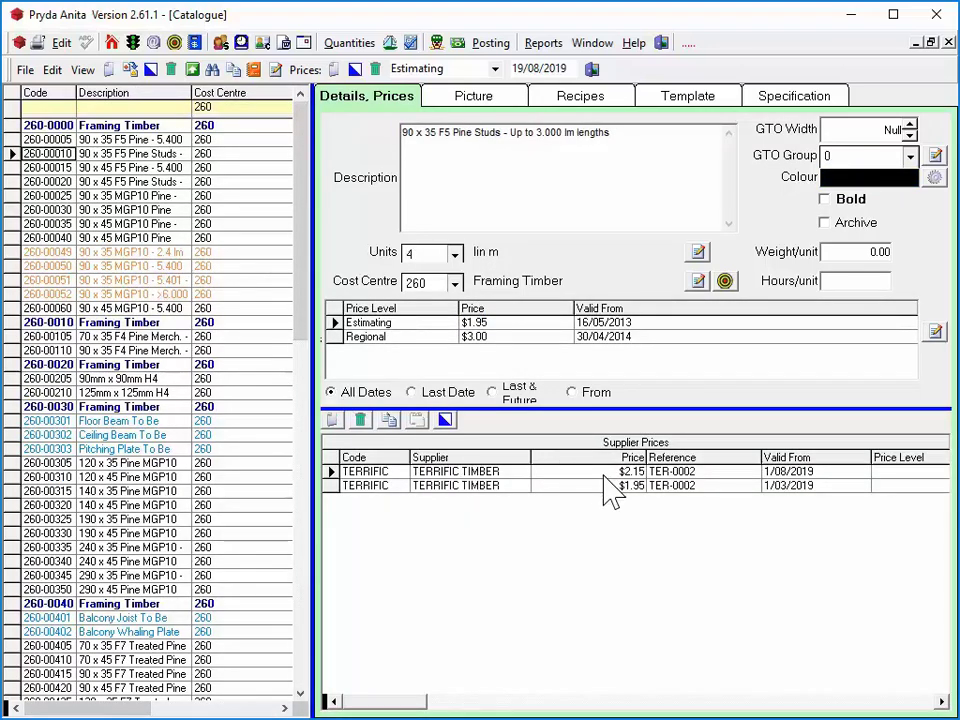
pyautogui.click(413, 393)
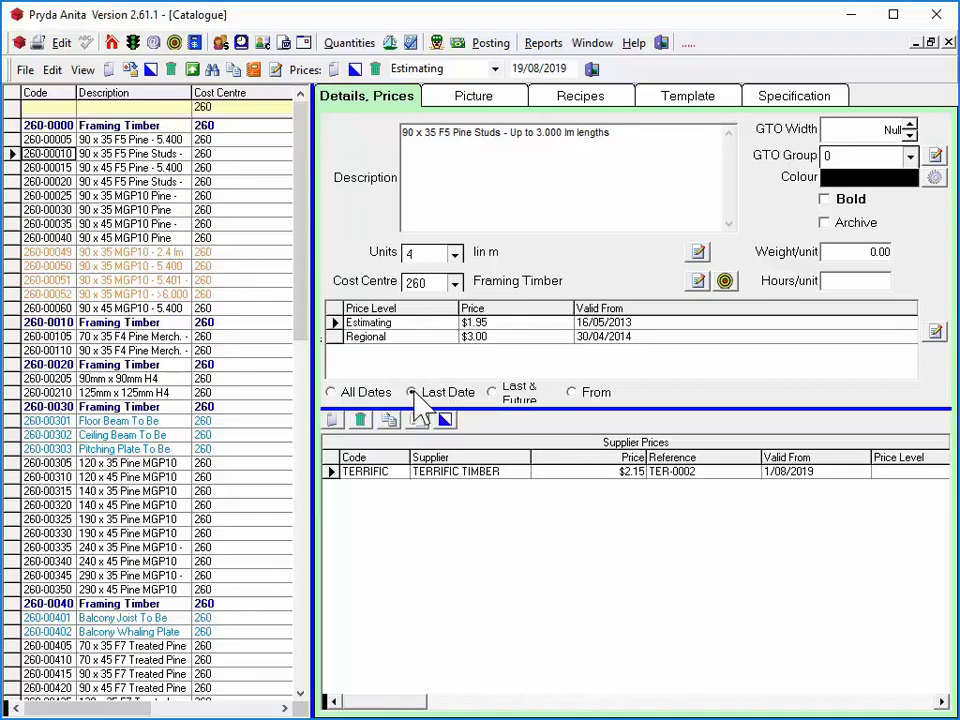
pyautogui.click(333, 393)
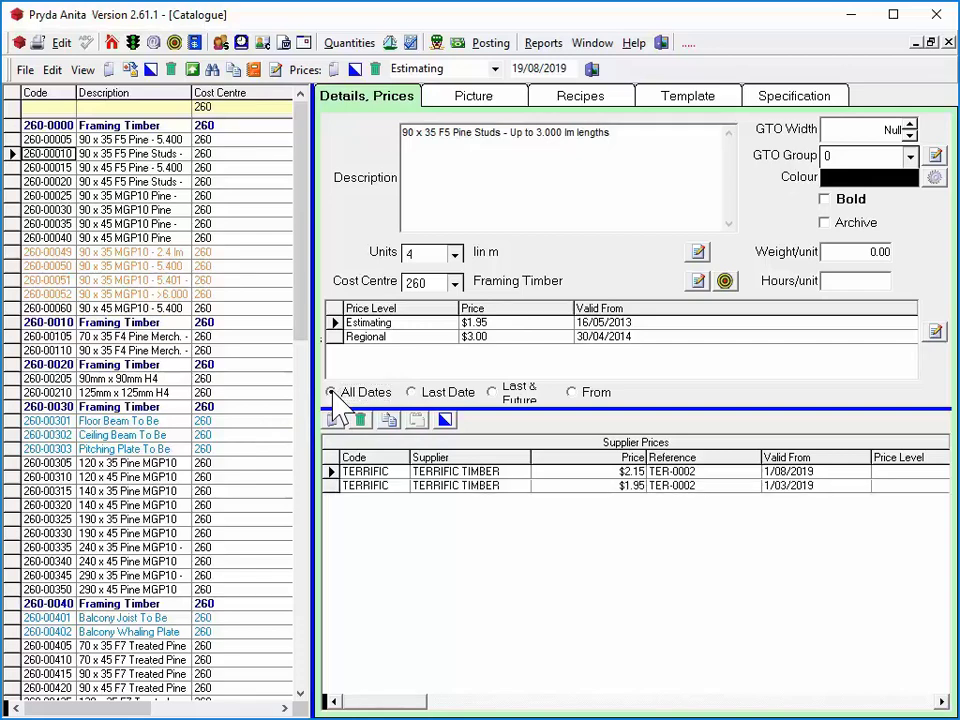